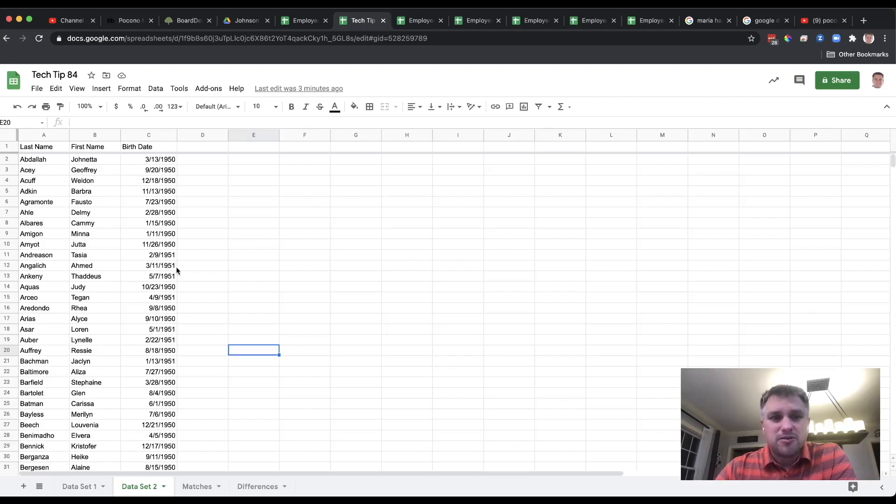
Step: Review the contents of the Data Set 1, Data Set 2, Matches and Differences sheets
click(82, 489)
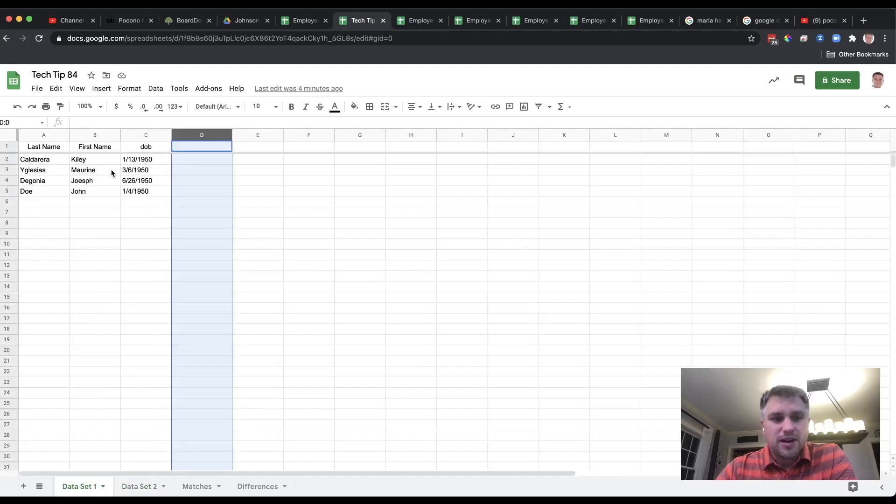
click(138, 489)
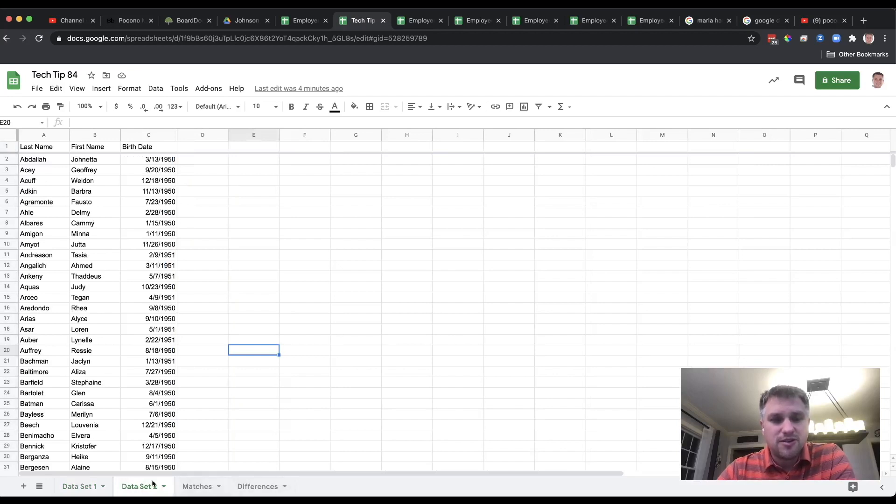
click(84, 488)
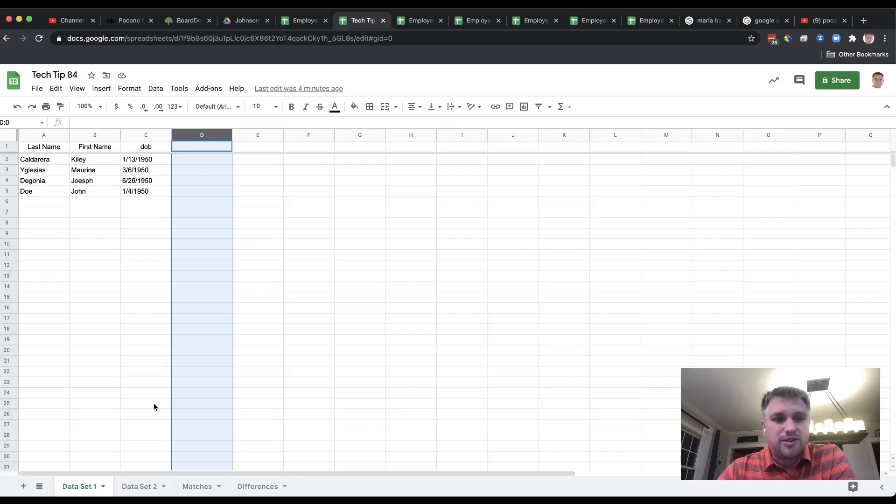
click(139, 486)
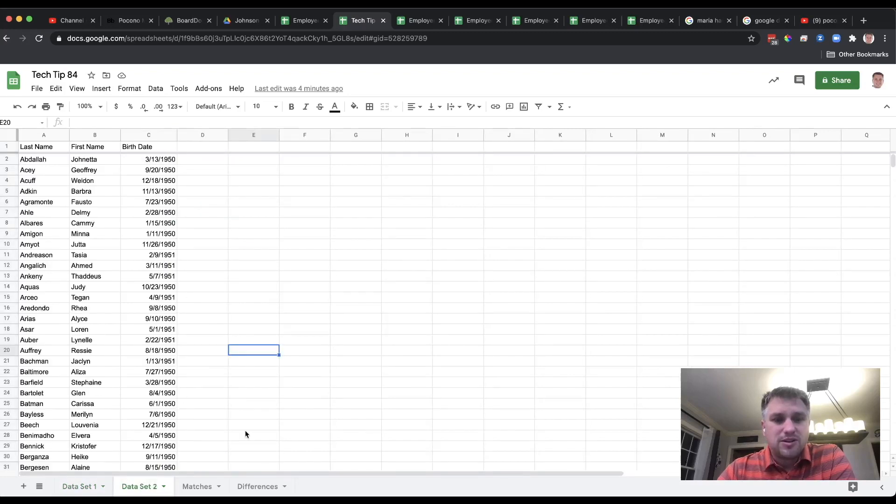
click(198, 486)
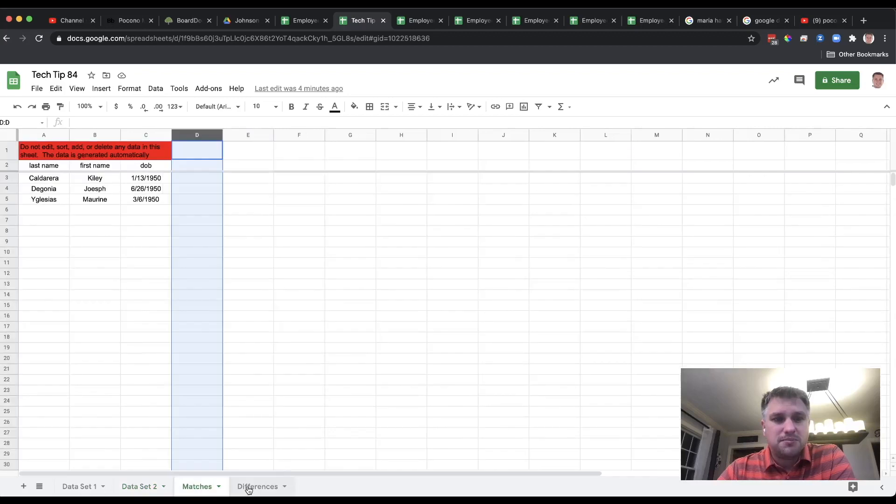
click(248, 488)
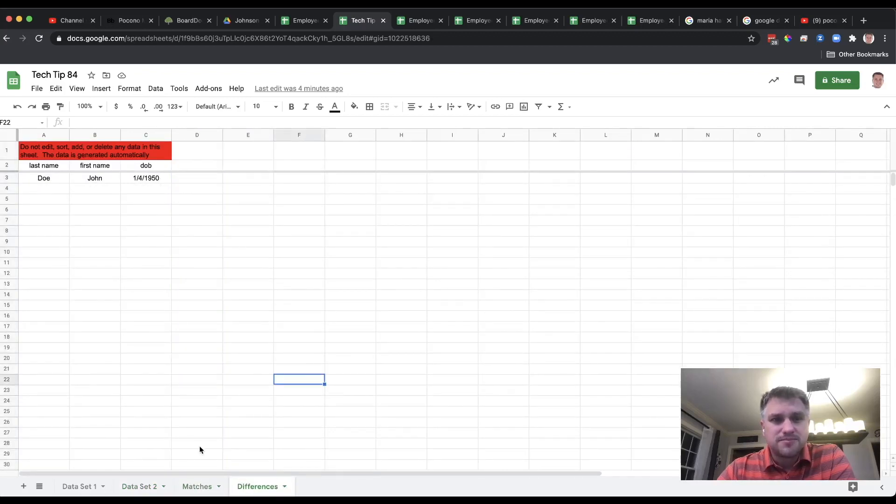
click(84, 490)
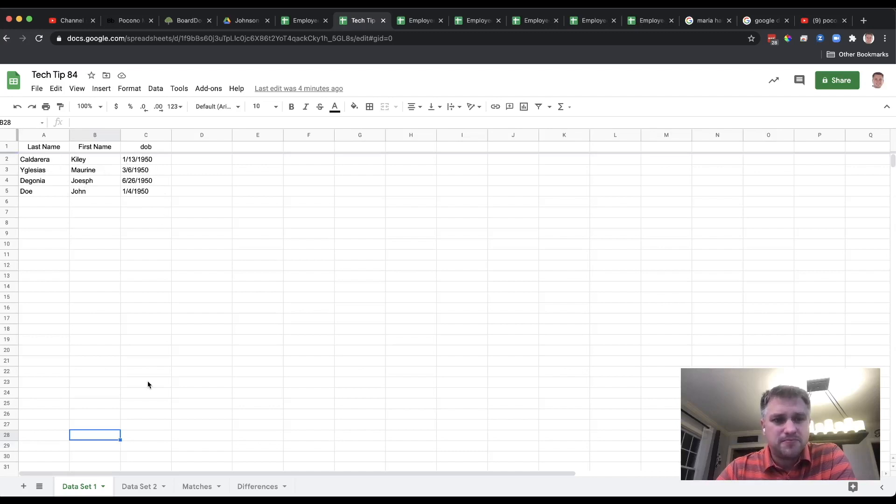
click(140, 488)
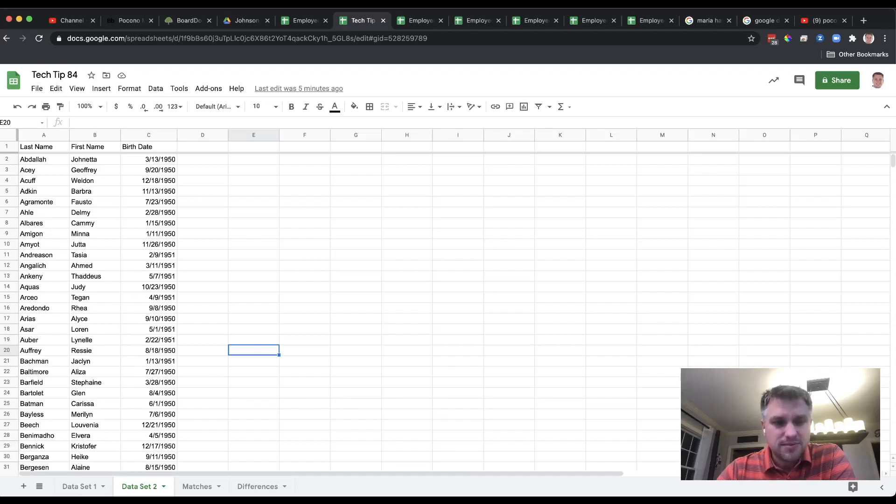
Step: Compare the records listed on the Matches sheet with those in Data Set 1 and Data Set 2
click(197, 487)
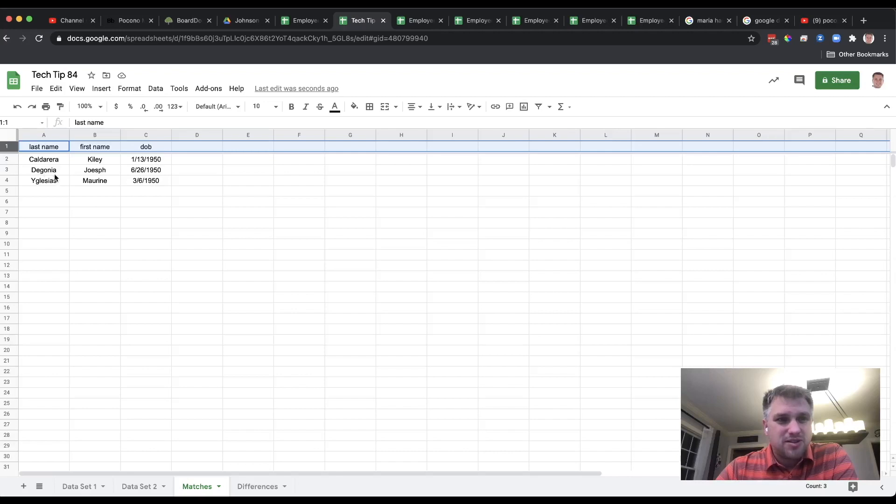
click(79, 488)
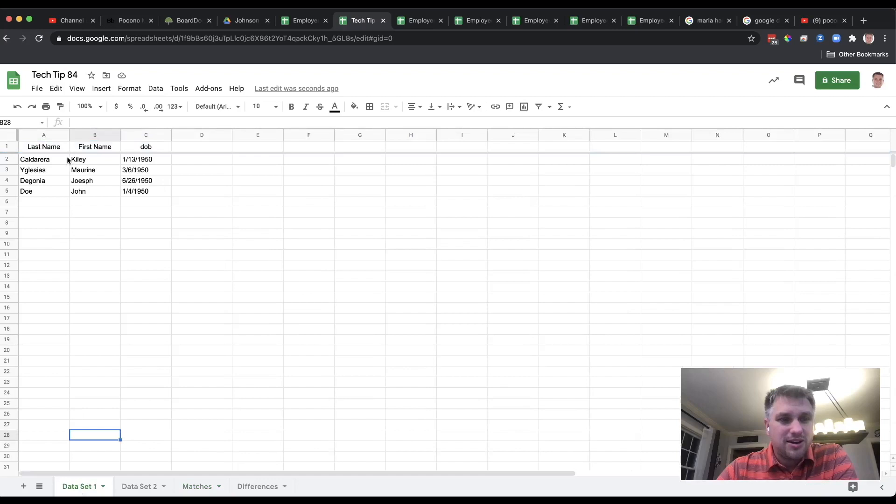
click(139, 487)
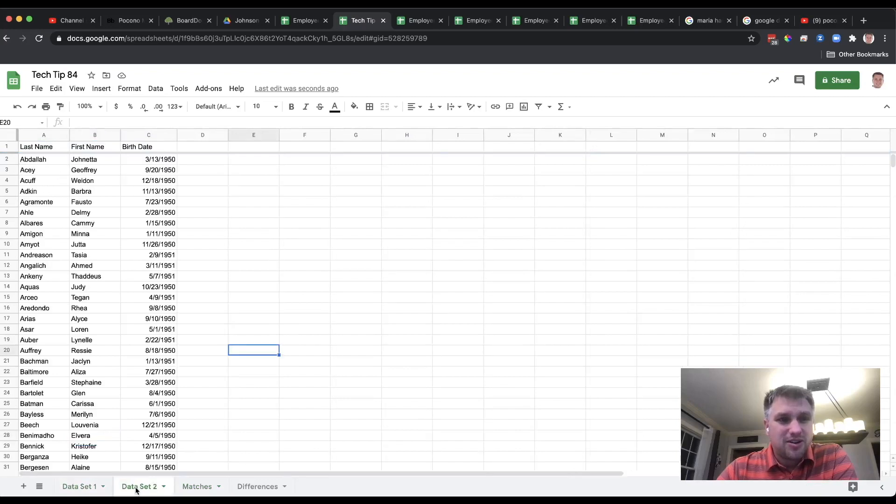
click(201, 488)
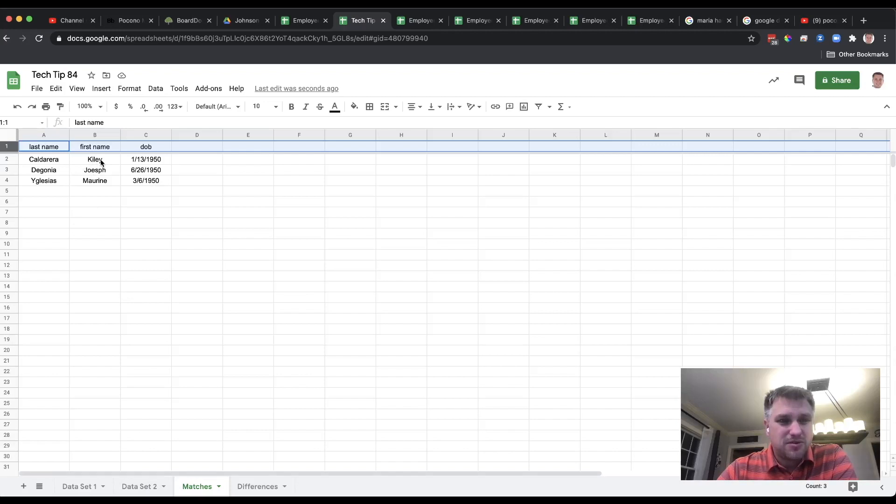
click(140, 489)
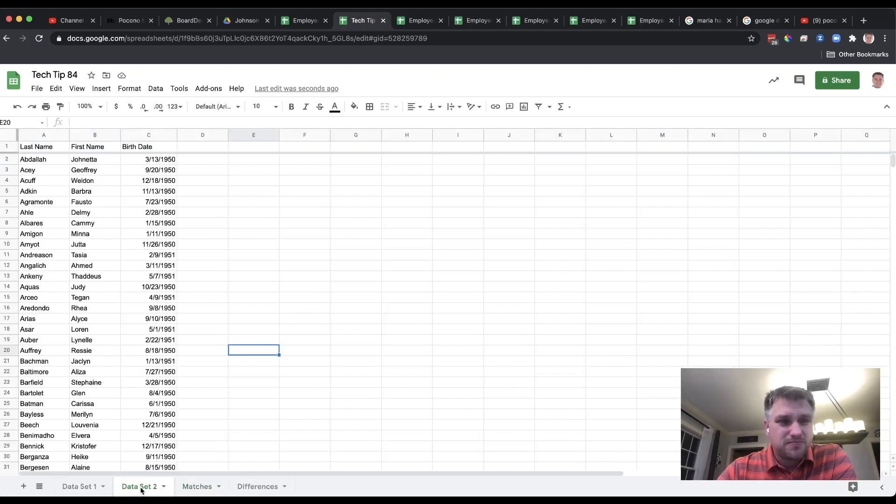
Step: Move the birth date in C2 of Data Set 1 forward by one day and check the Matches sheet
click(83, 489)
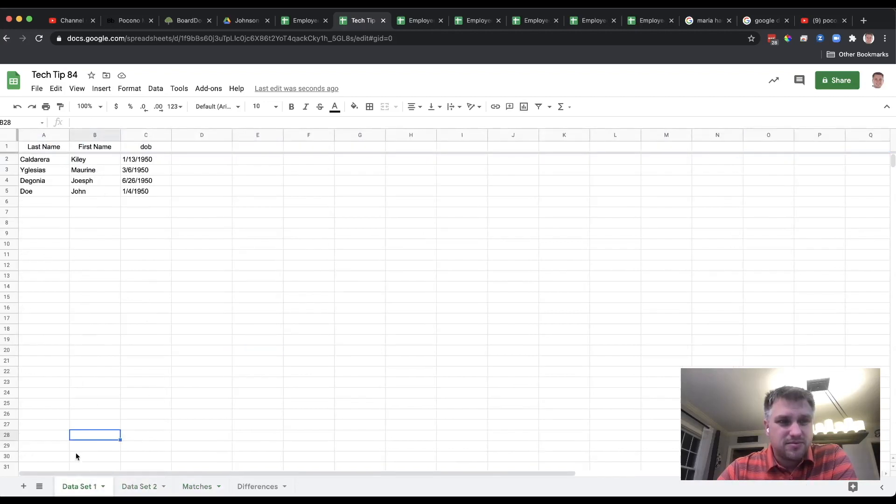
double_click(136, 159)
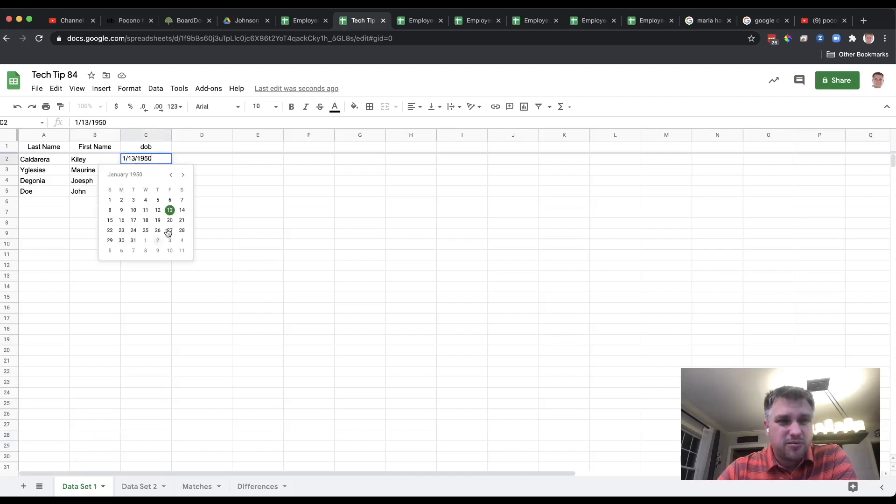
click(183, 211)
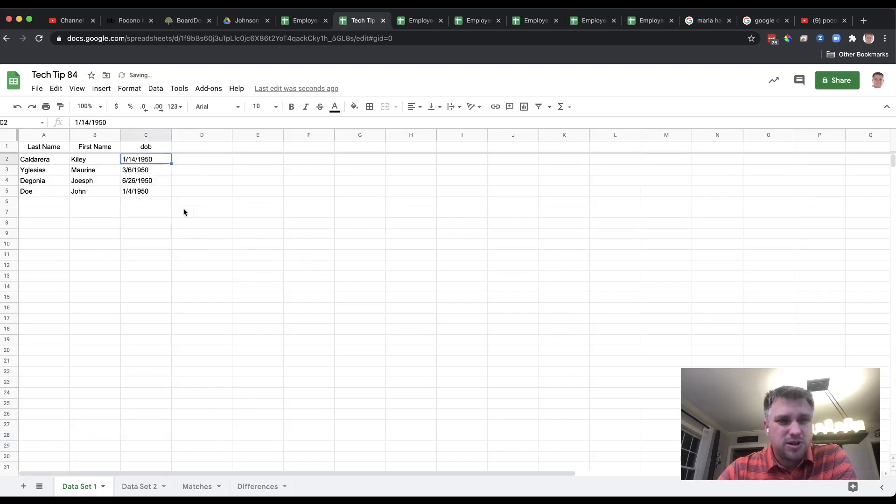
click(191, 488)
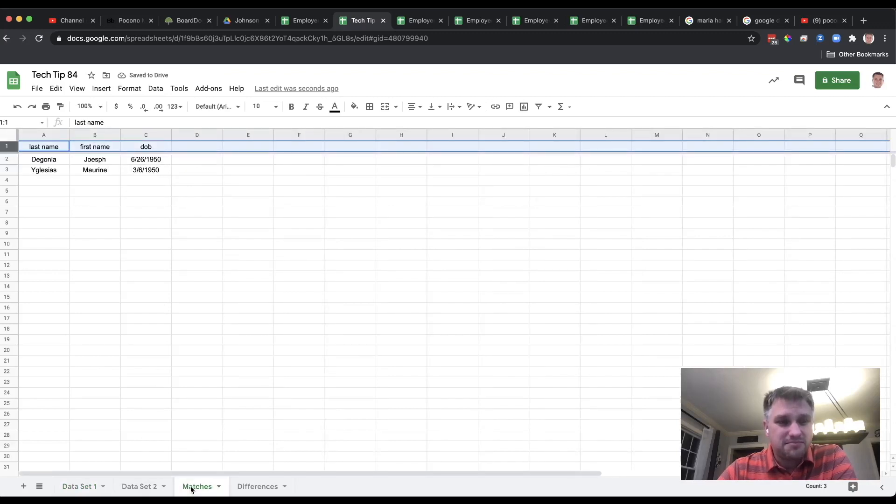
Step: Undo the birth date change in C2 of Data Set 1 and recheck the Matches sheet
click(91, 487)
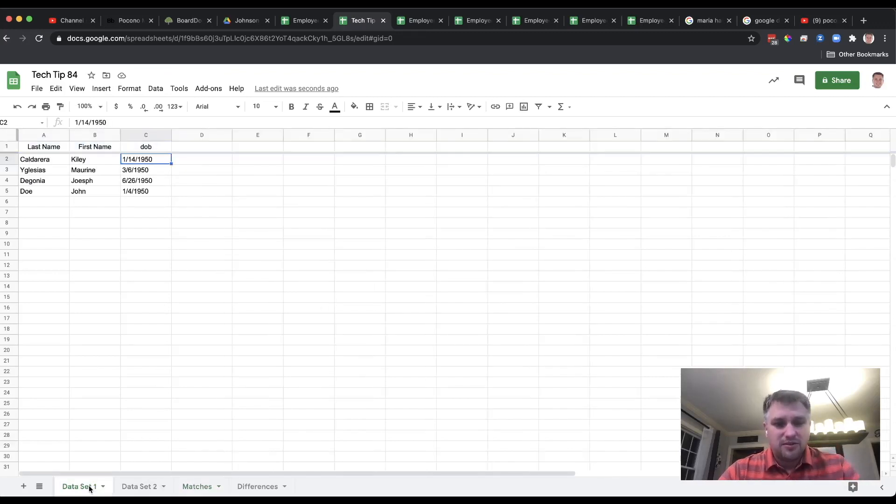
key(super+z)
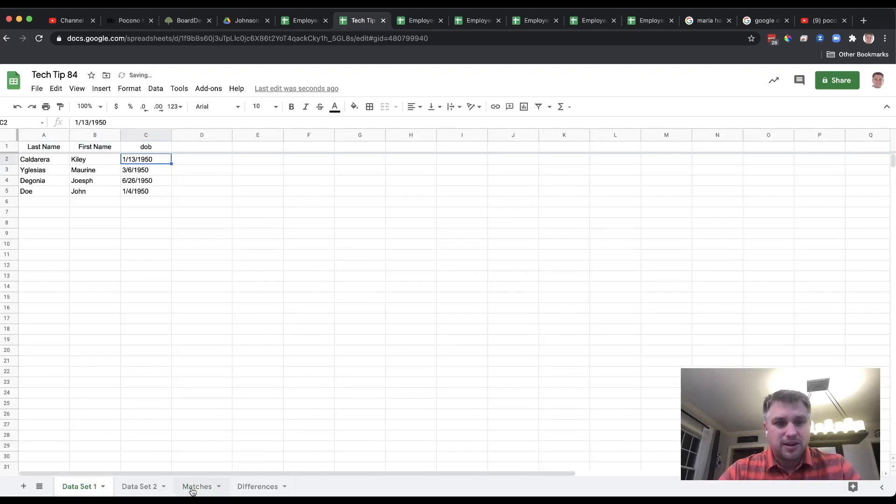
click(192, 488)
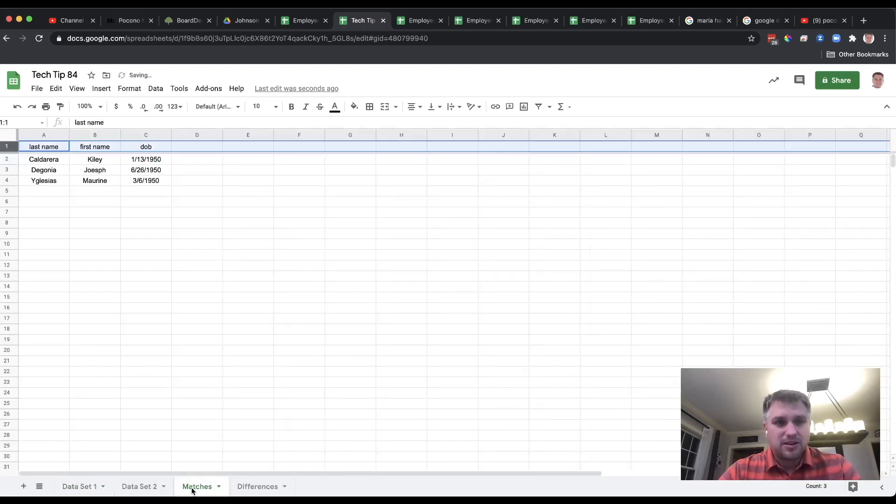
Step: Append an extra "y" to the first name in B2 of Data Set 1 and undo that edit
click(88, 486)
double_click(102, 159)
text(y)
key(Return)
key(super+z)
Step: Append an extra "a" to the last name in A2 of Data Set 1 and check the Matches sheet
double_click(54, 159)
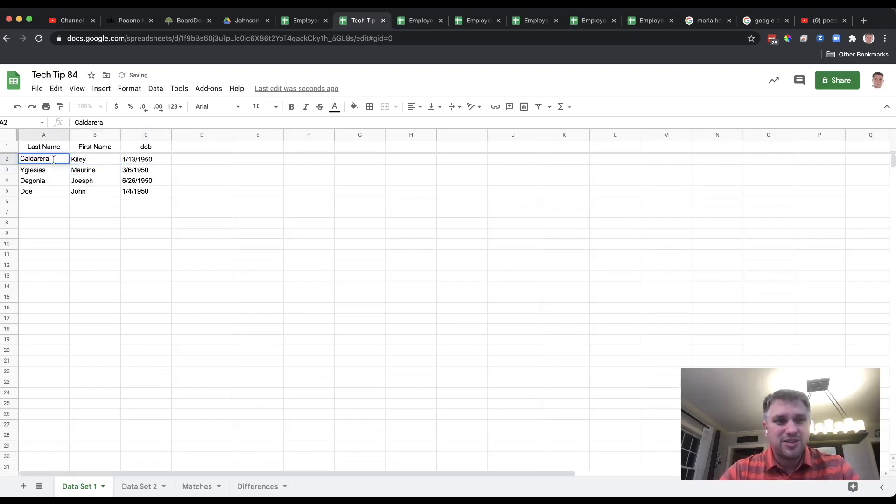
key(Return)
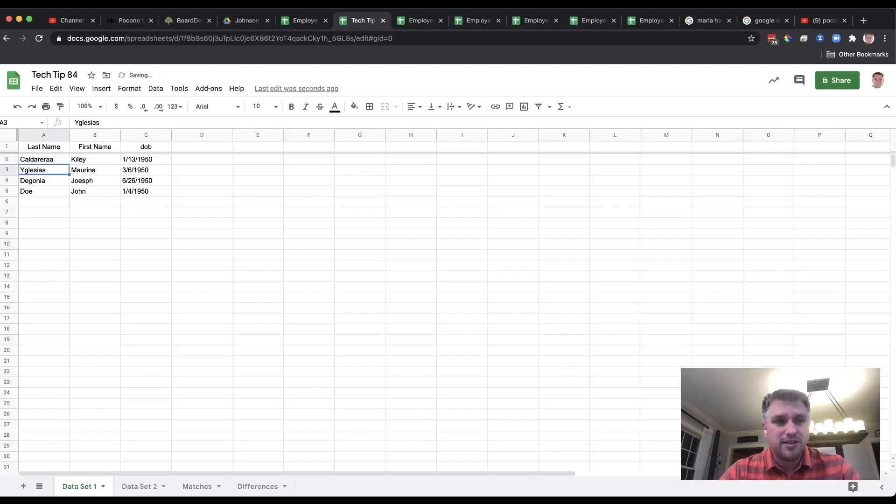
click(209, 488)
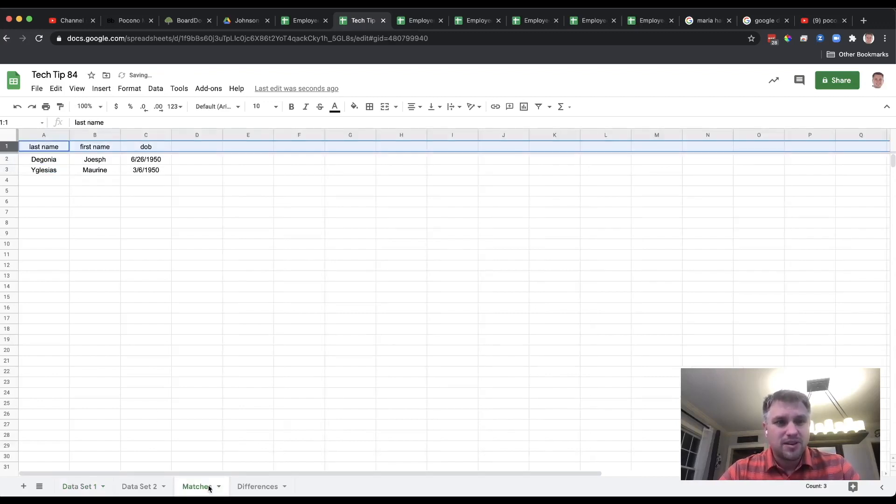
Step: Undo the last name edit in A2 of Data Set 1 and recheck the Matches sheet
click(70, 486)
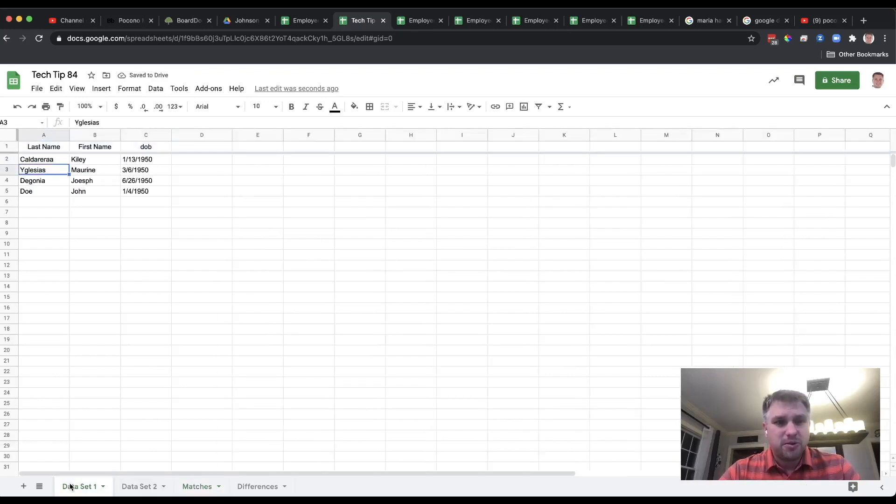
click(205, 487)
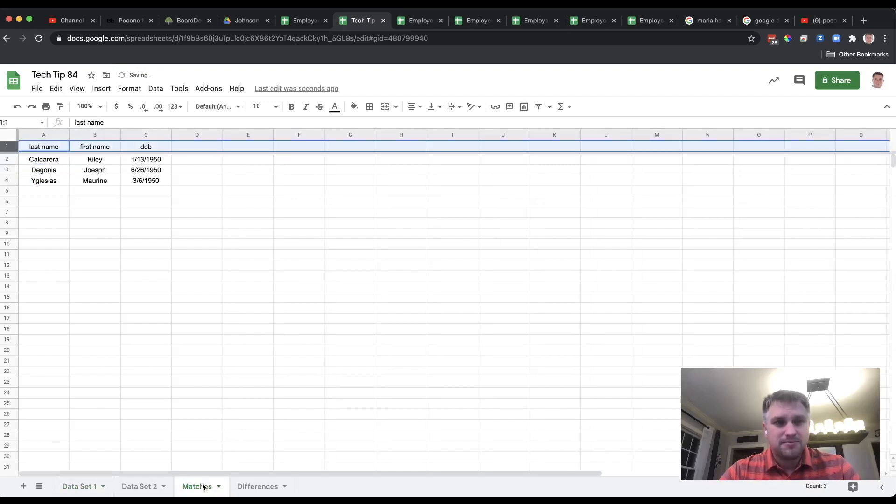
Step: Examine the ArrayFormula in A2 of the Matches sheet against the columns it references in Data Set 2 and Data Set 1
click(52, 161)
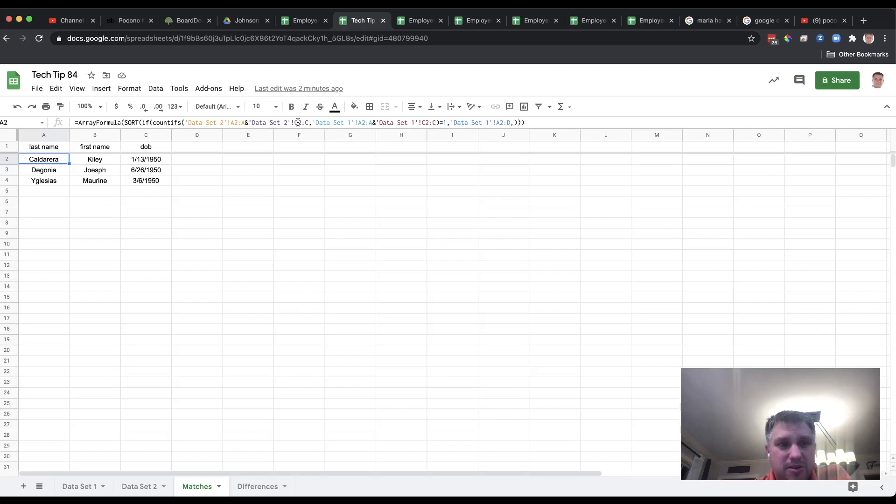
click(142, 491)
click(197, 487)
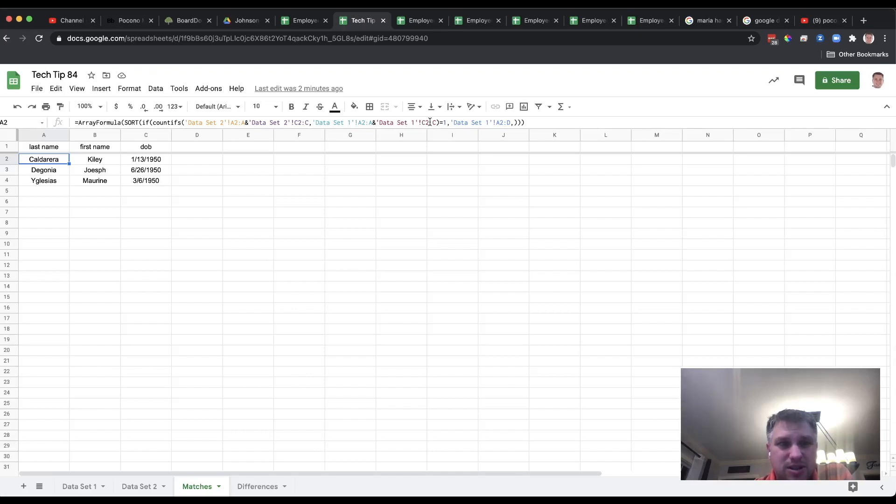
click(77, 486)
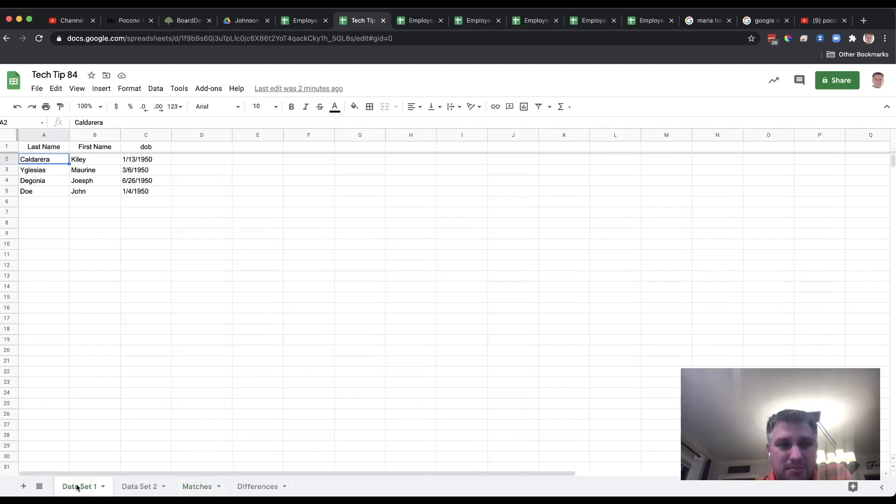
click(204, 487)
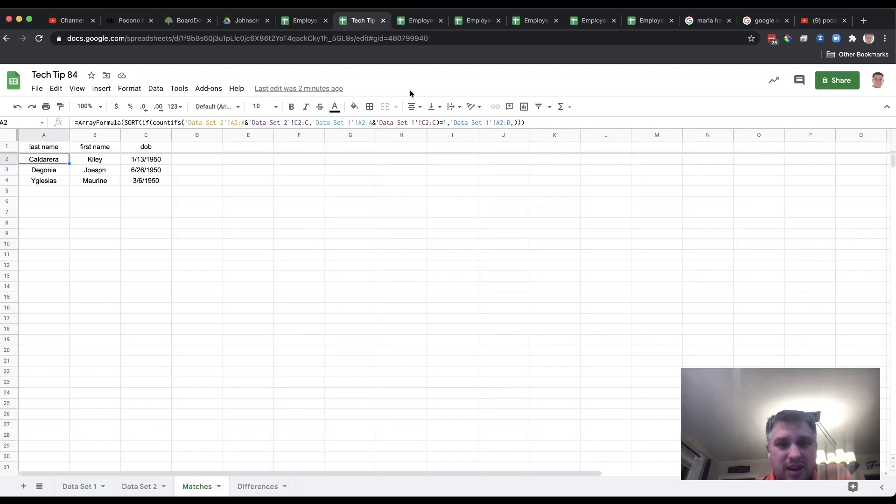
click(445, 122)
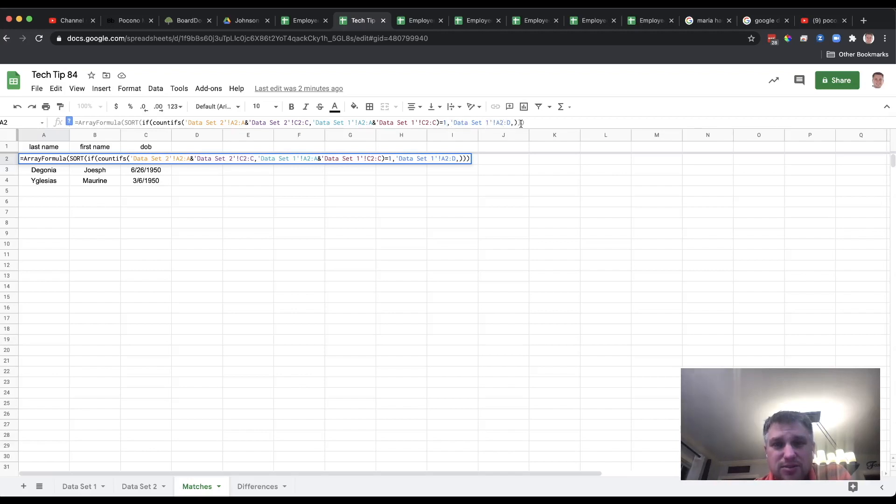
Step: Set the returned range in the Matches sheet's A2 formula to 'Data Set 1'!A2:C and go back to Data Set 1
click(74, 487)
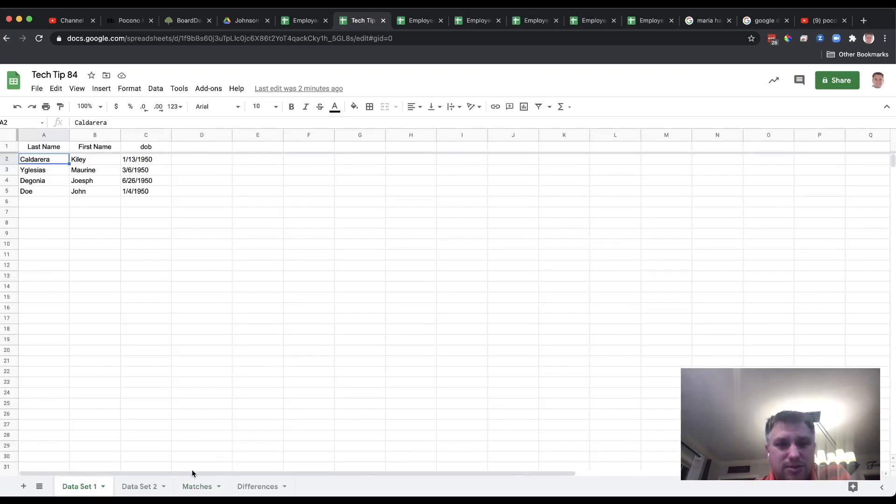
click(193, 490)
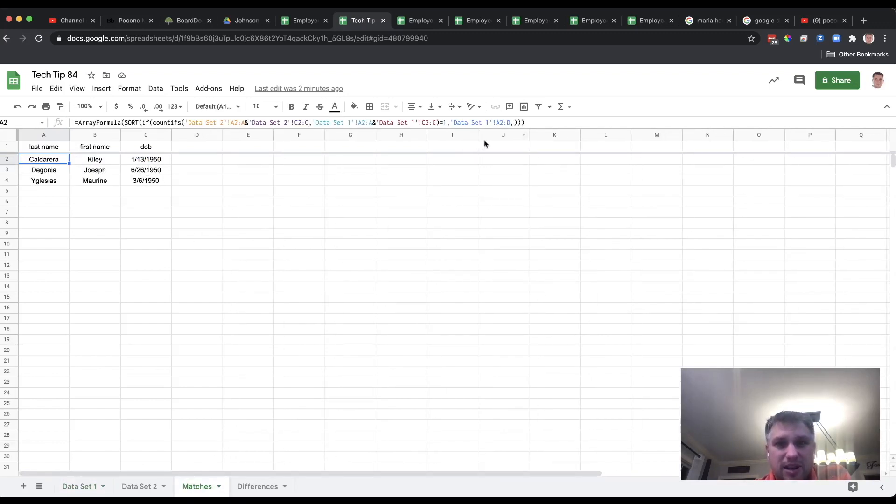
click(513, 122)
key(BackSpace)
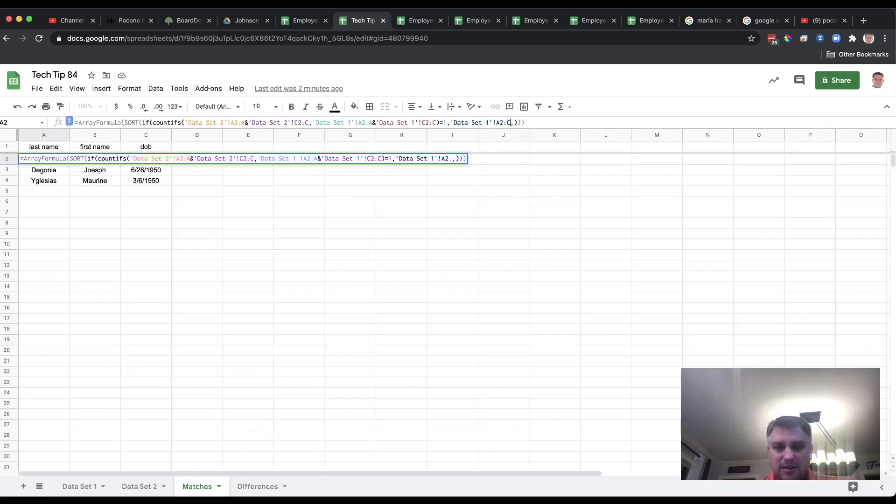
text(C)
key(Return)
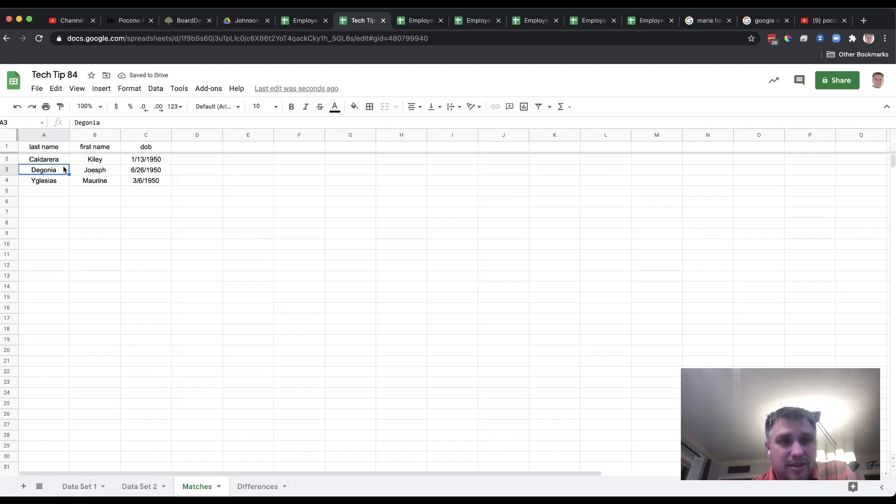
click(79, 486)
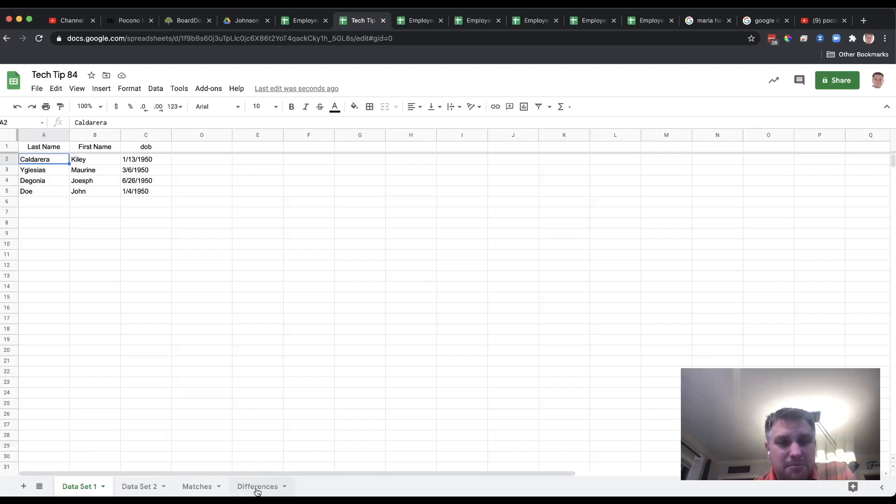
Step: Compare the records in Data Set 1 and Data Set 2 with those listed on the Matches sheet
click(97, 487)
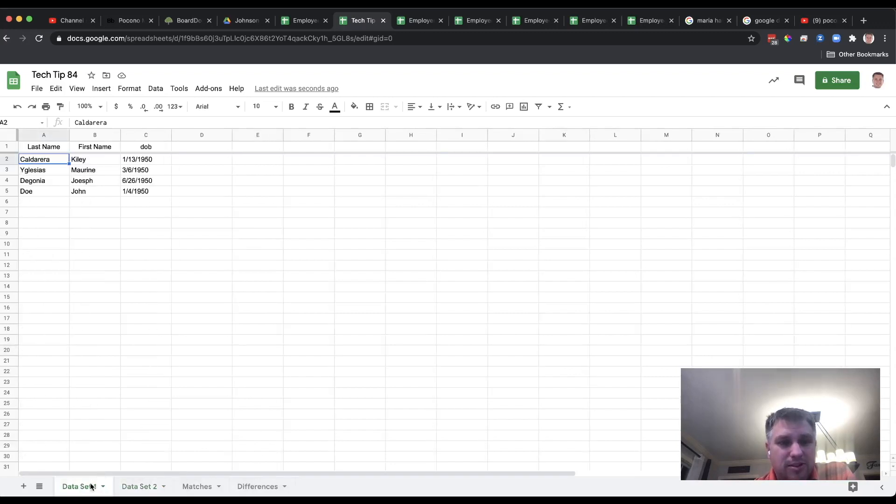
click(135, 487)
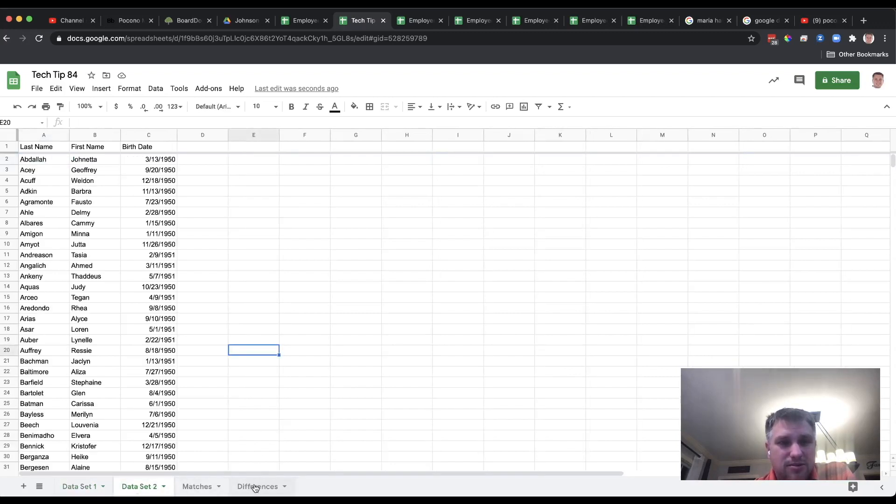
click(96, 487)
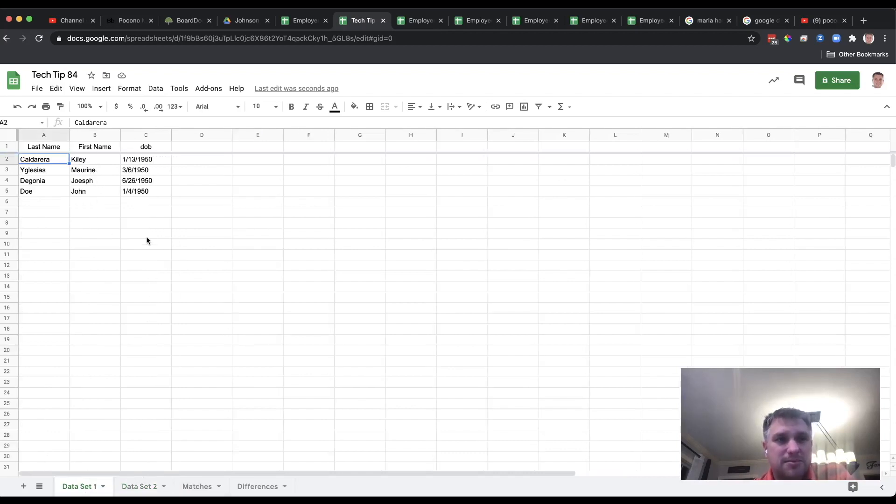
click(199, 486)
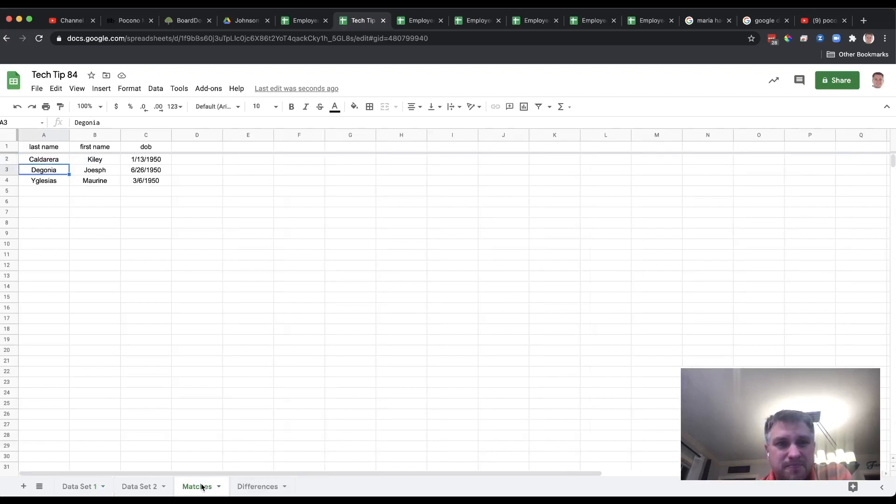
Step: Examine the ArrayFormula in A2 of the Differences sheet against the columns it references in Data Set 1 and Data Set 2
click(252, 486)
click(44, 159)
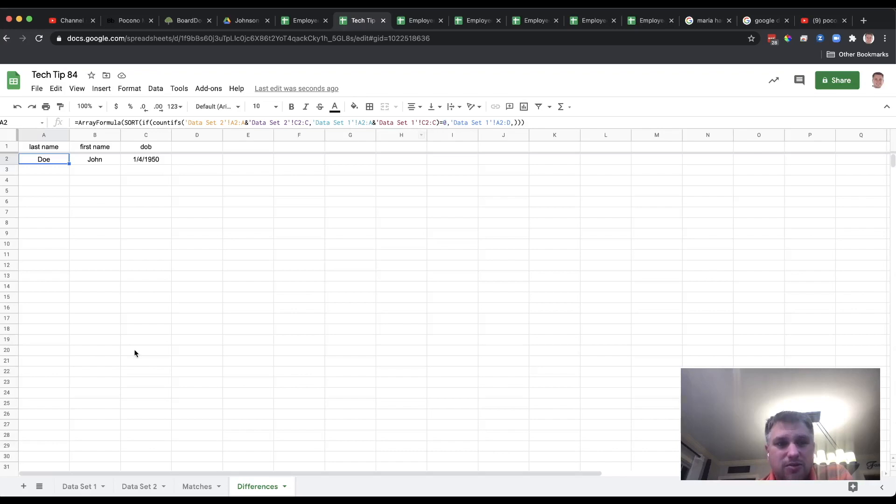
click(87, 489)
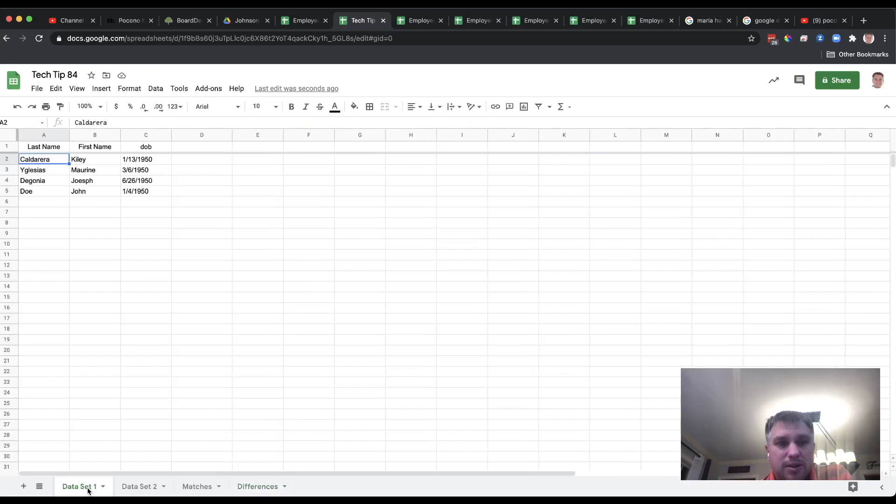
click(138, 489)
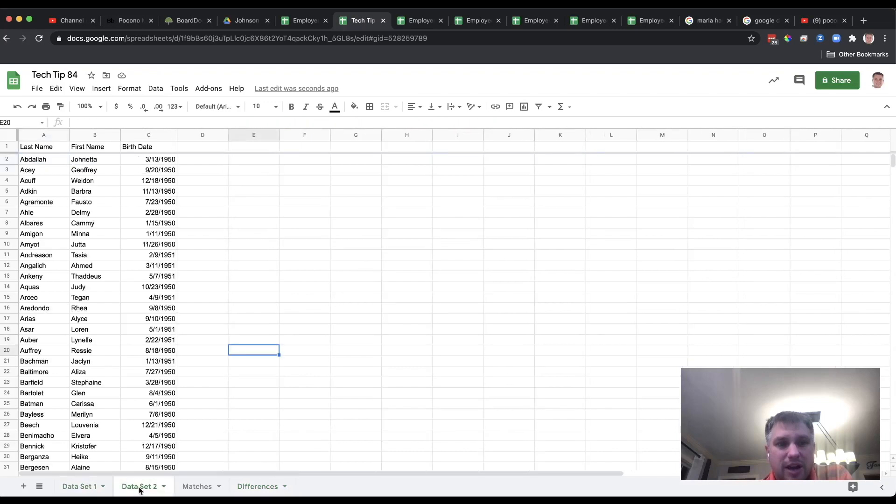
click(247, 486)
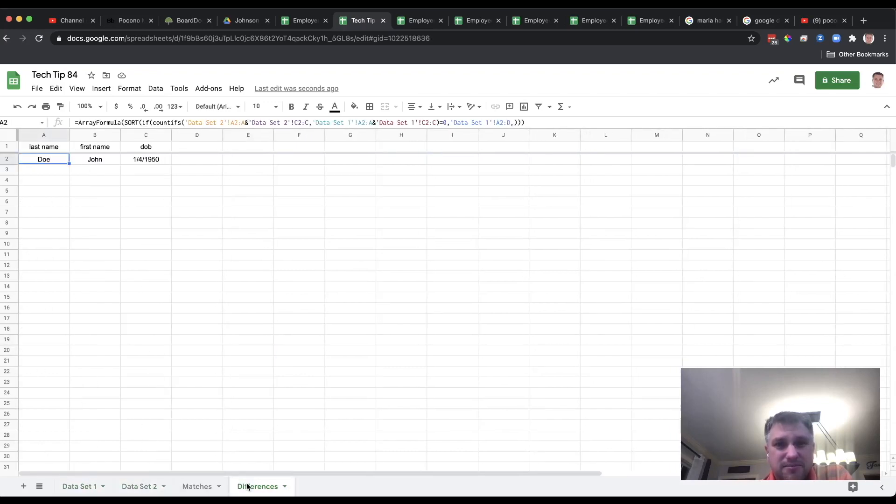